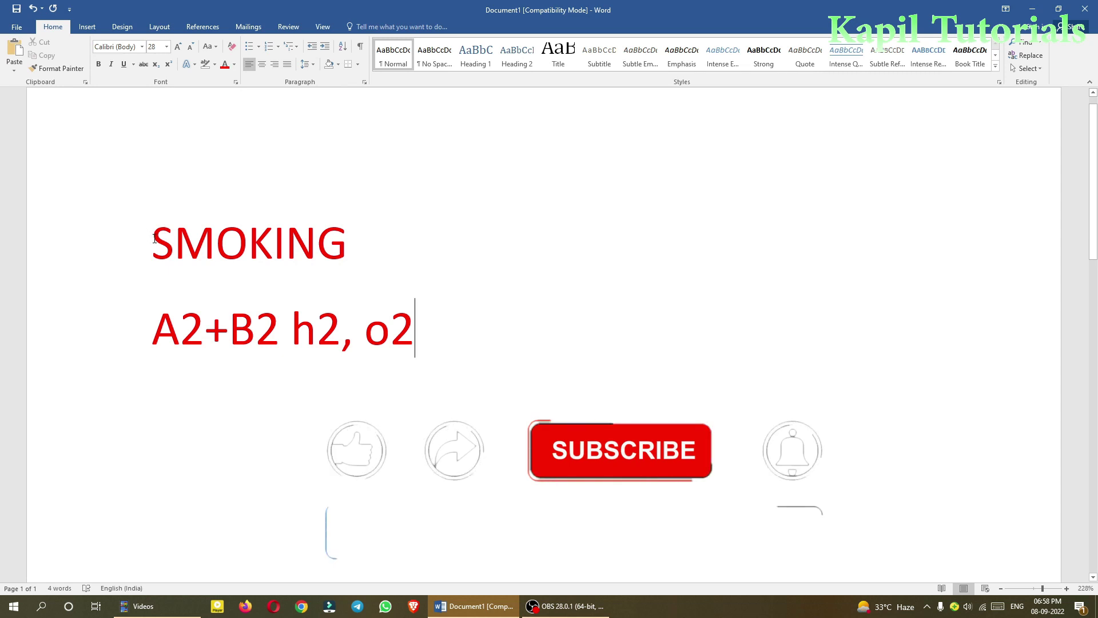
Try selecting the word SMOKING and the A2+B2 h2, o2 formula line, then deselect.
drag(154, 238, 363, 243)
click(407, 251)
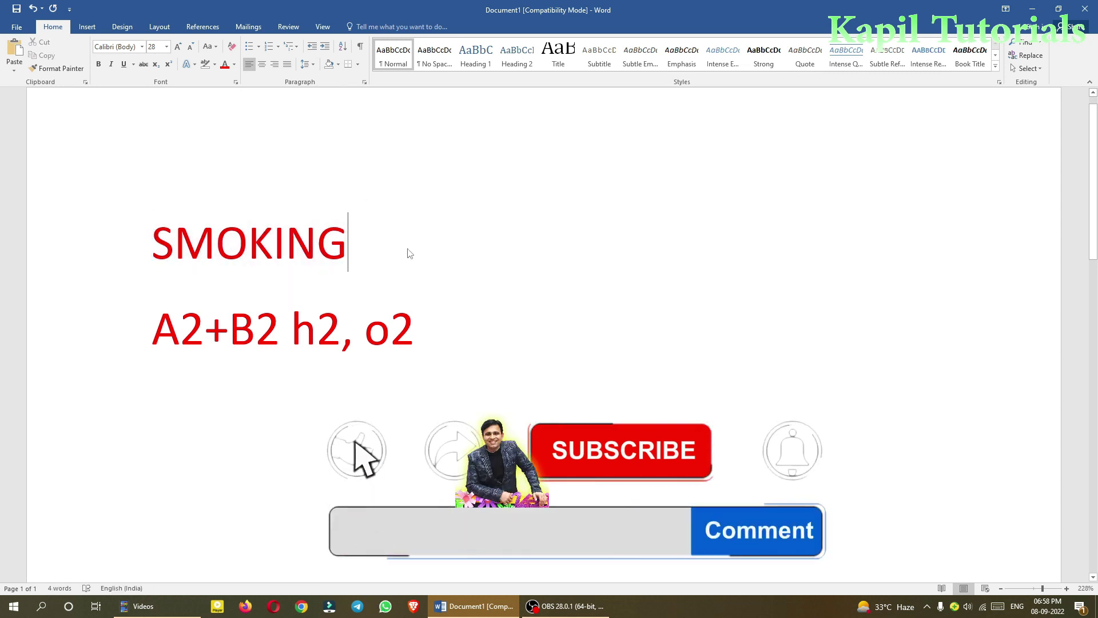
click(143, 333)
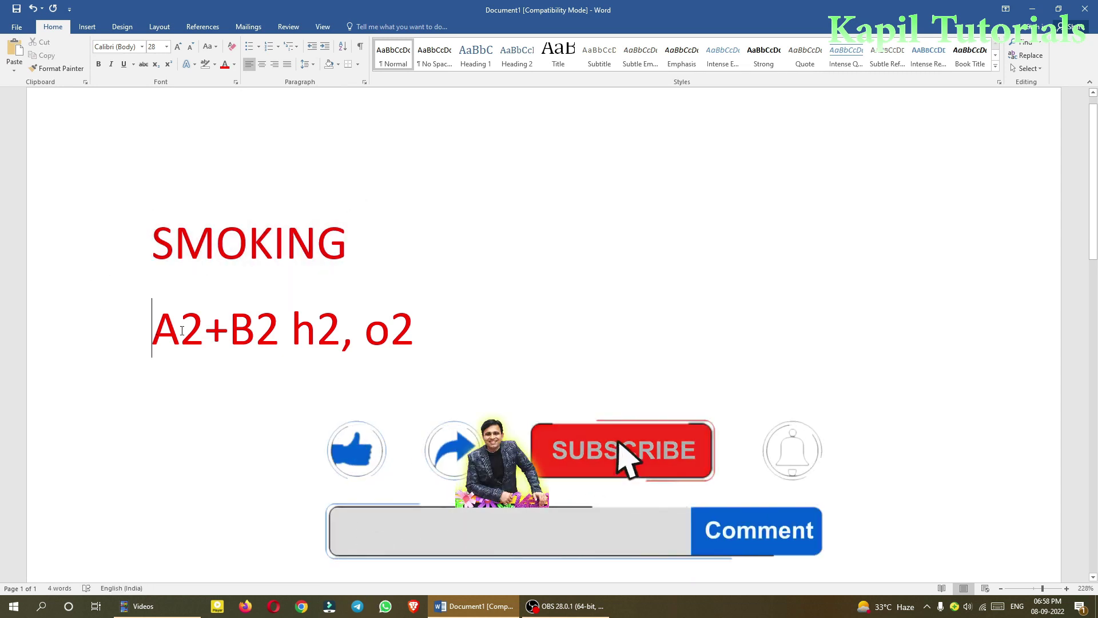
drag(153, 330, 423, 334)
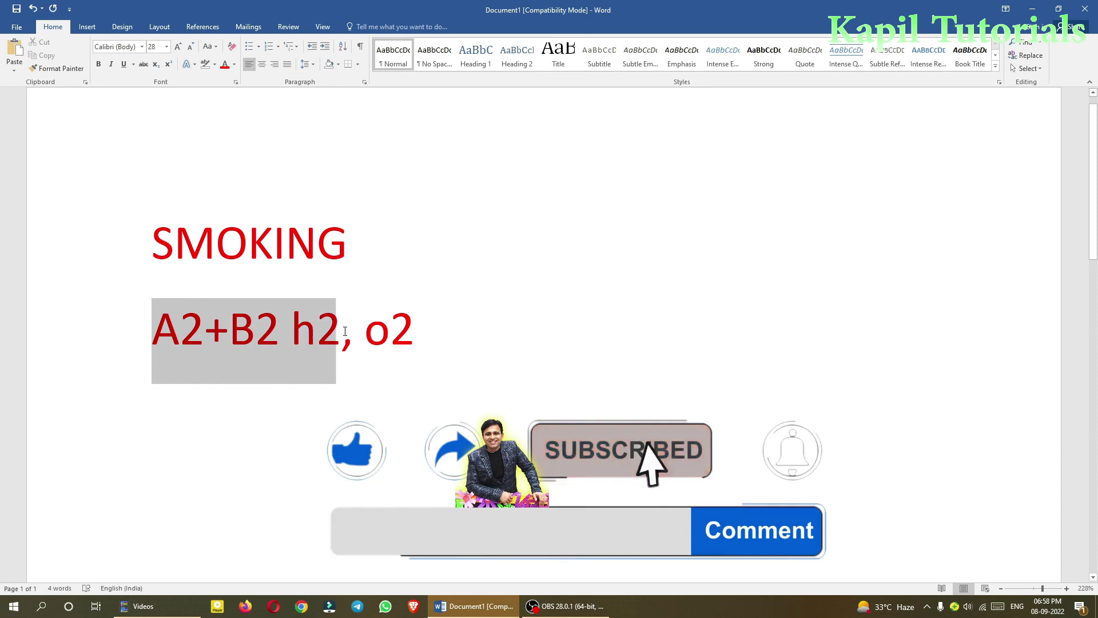
click(422, 328)
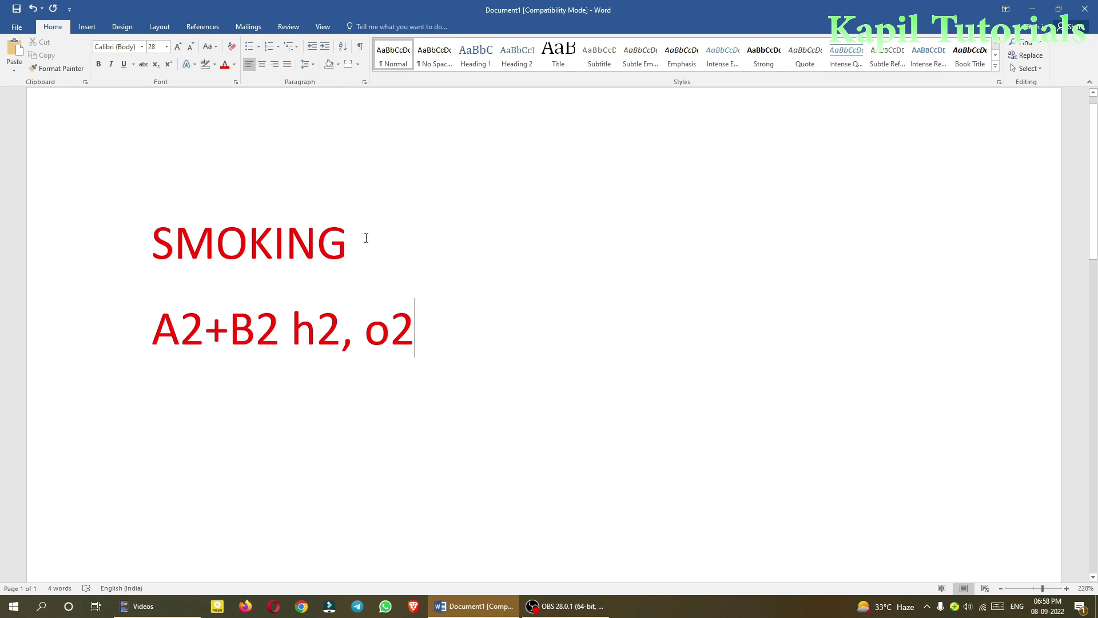
Strike a single horizontal line through the red word SMOKING.
drag(365, 238, 152, 243)
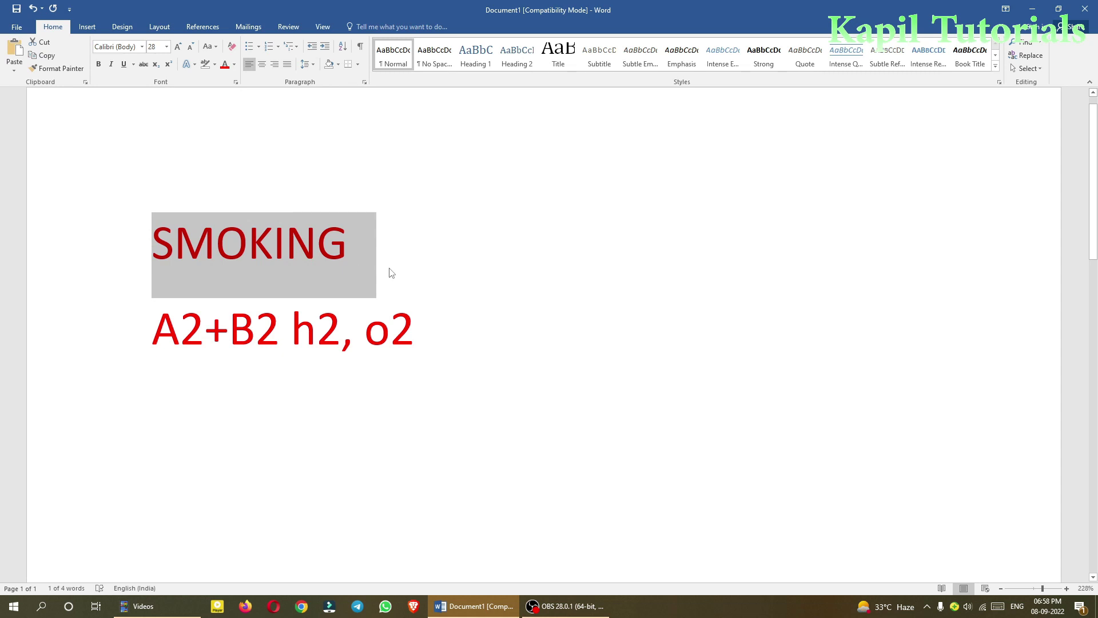
click(143, 64)
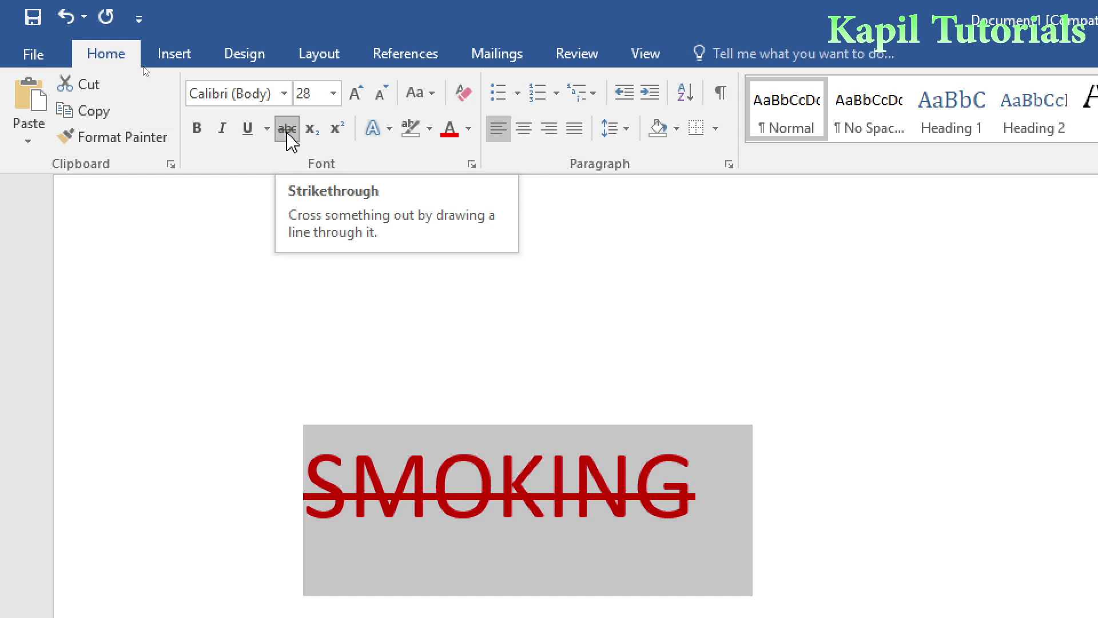
click(718, 316)
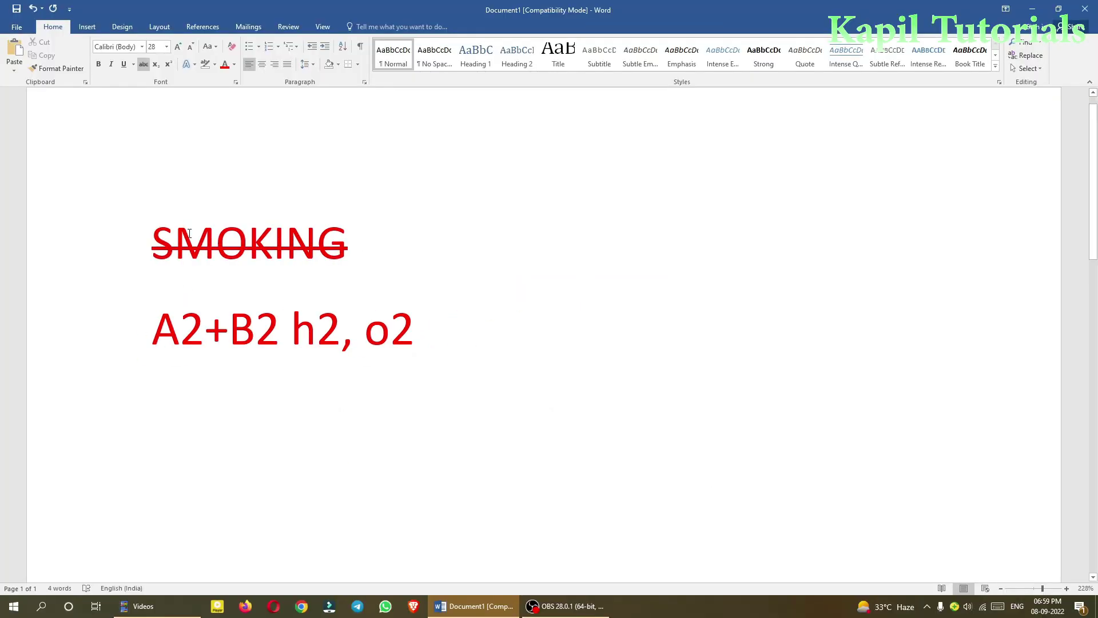
Make the 2 after A superscript so it reads A².
drag(181, 328, 203, 329)
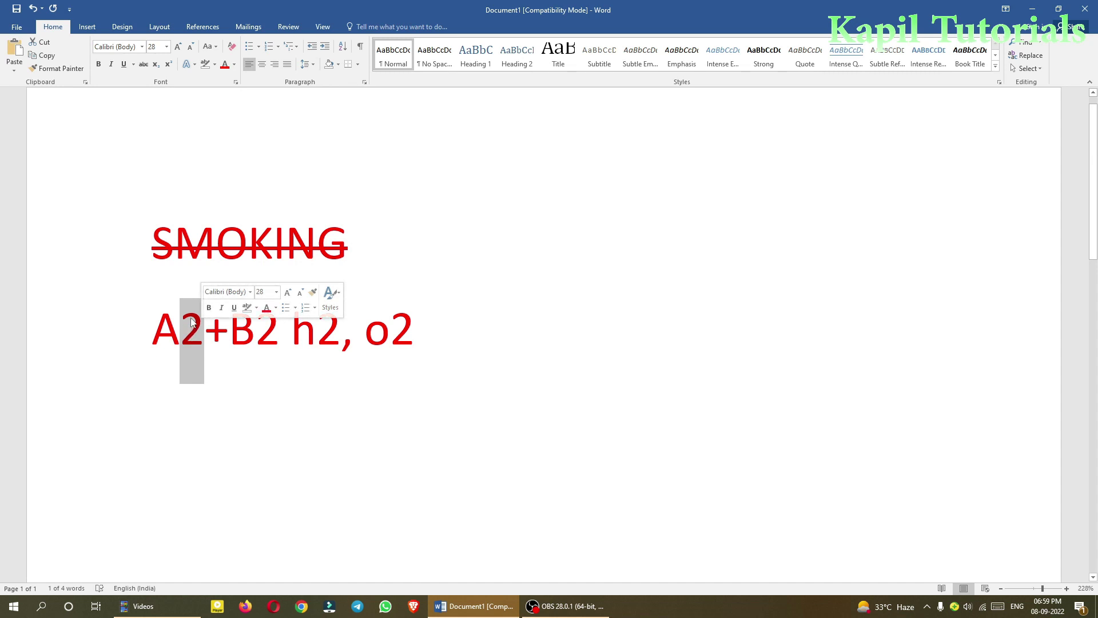
click(199, 349)
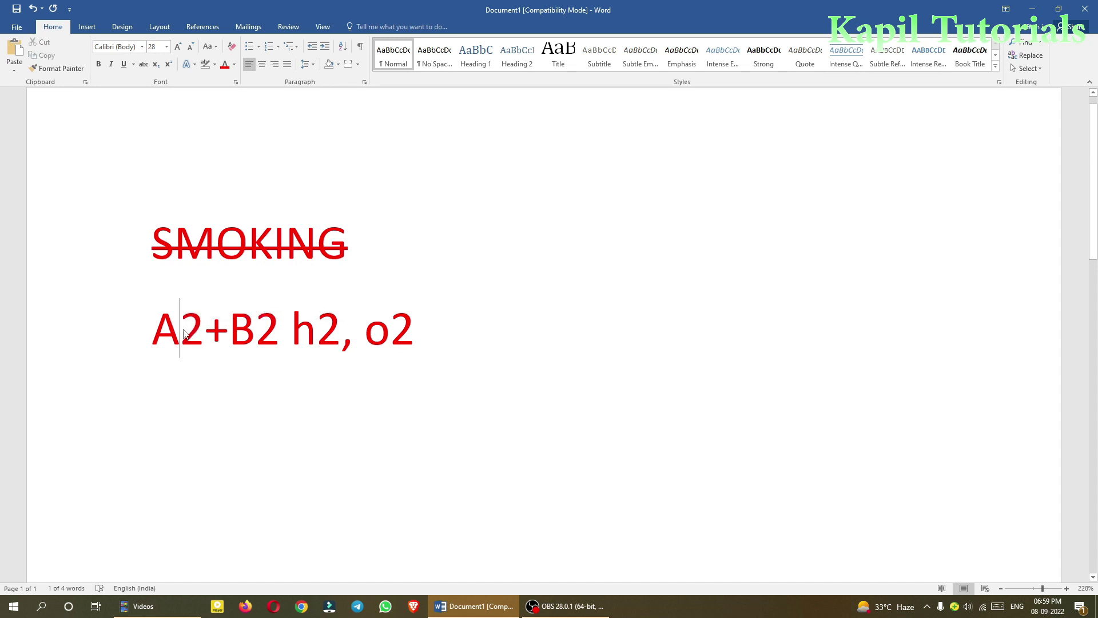
drag(199, 349, 203, 333)
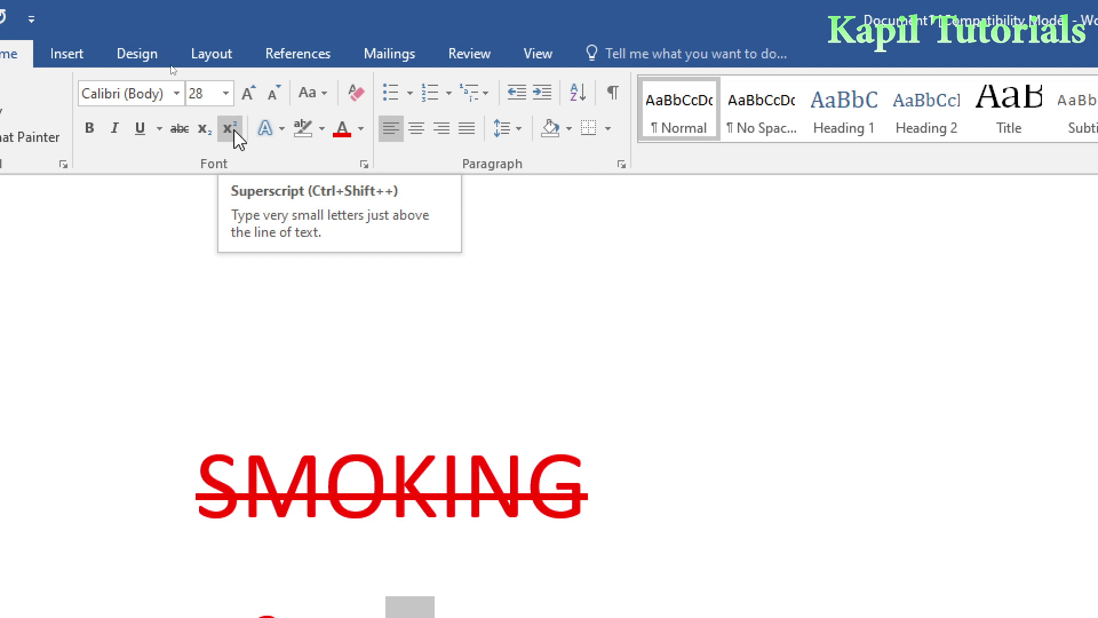
click(231, 129)
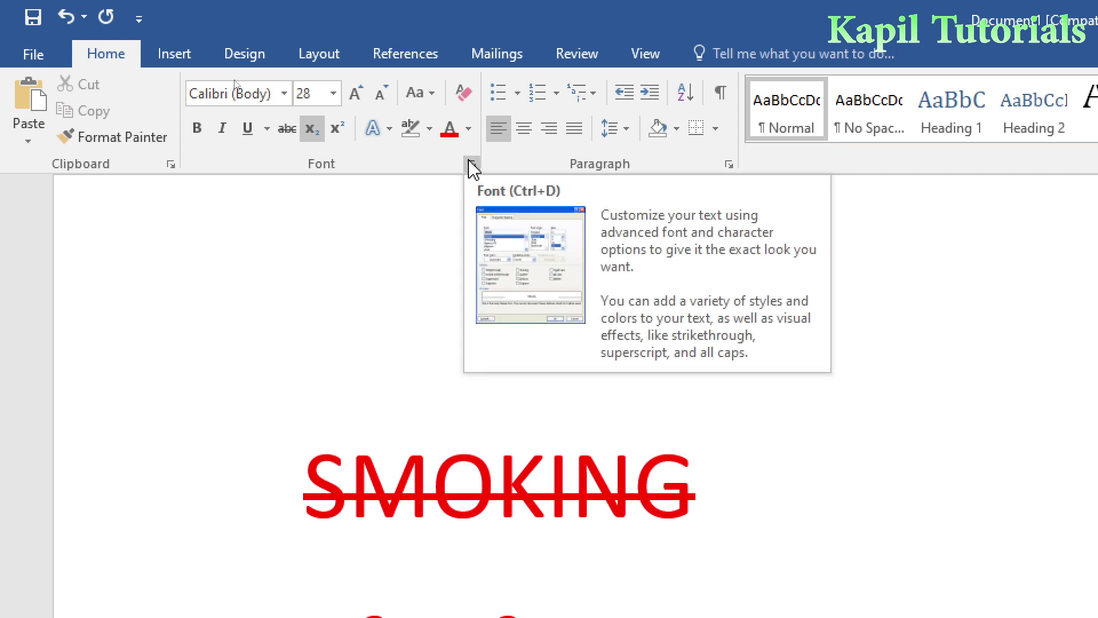
Open the Font dialog, move it higher, and browse the font list.
click(471, 165)
mouse_move(877, 308)
mouse_down()
mouse_move(422, 113)
mouse_move(506, 65)
mouse_move(506, 54)
mouse_up()
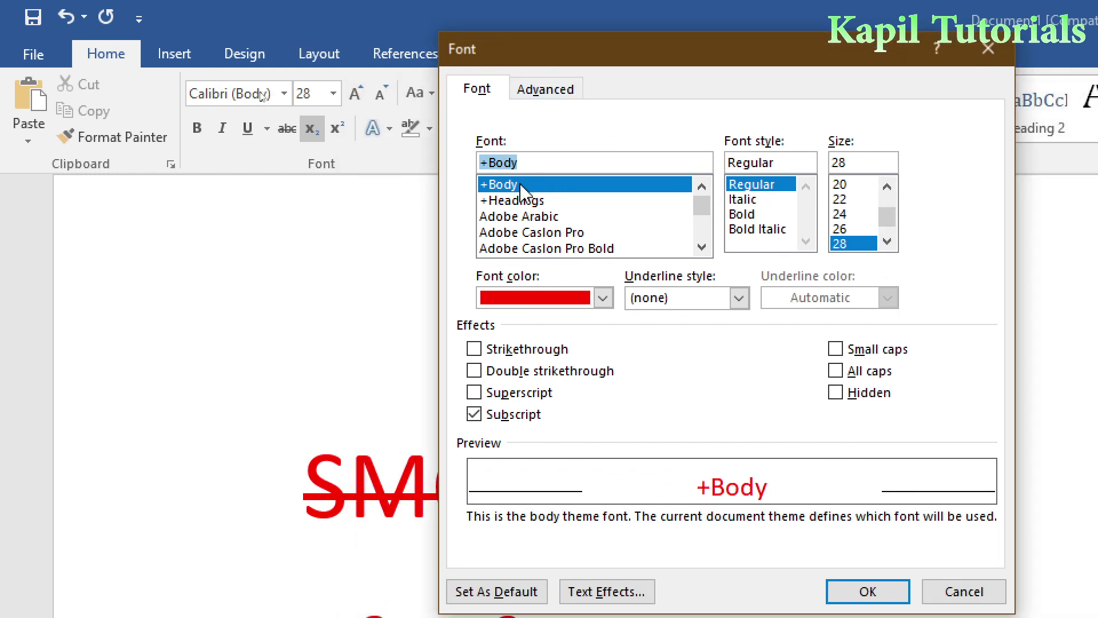
click(518, 200)
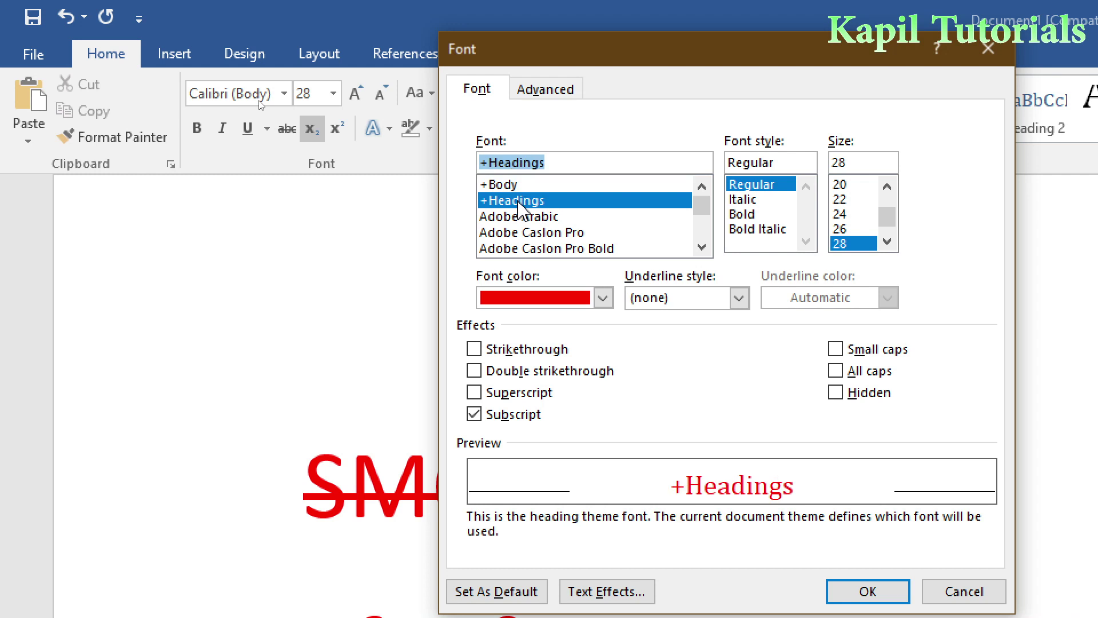
click(515, 215)
key(Up)
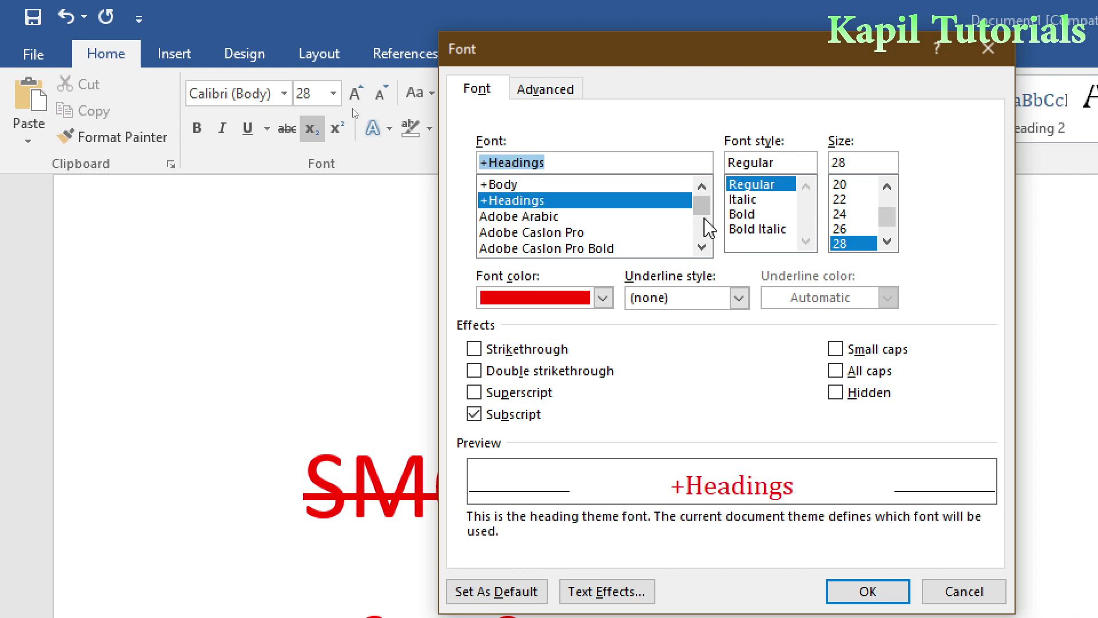
click(708, 223)
Choose Gill Sans MT Condensed, Bold Italic, size 26 in the Font dialog.
click(506, 218)
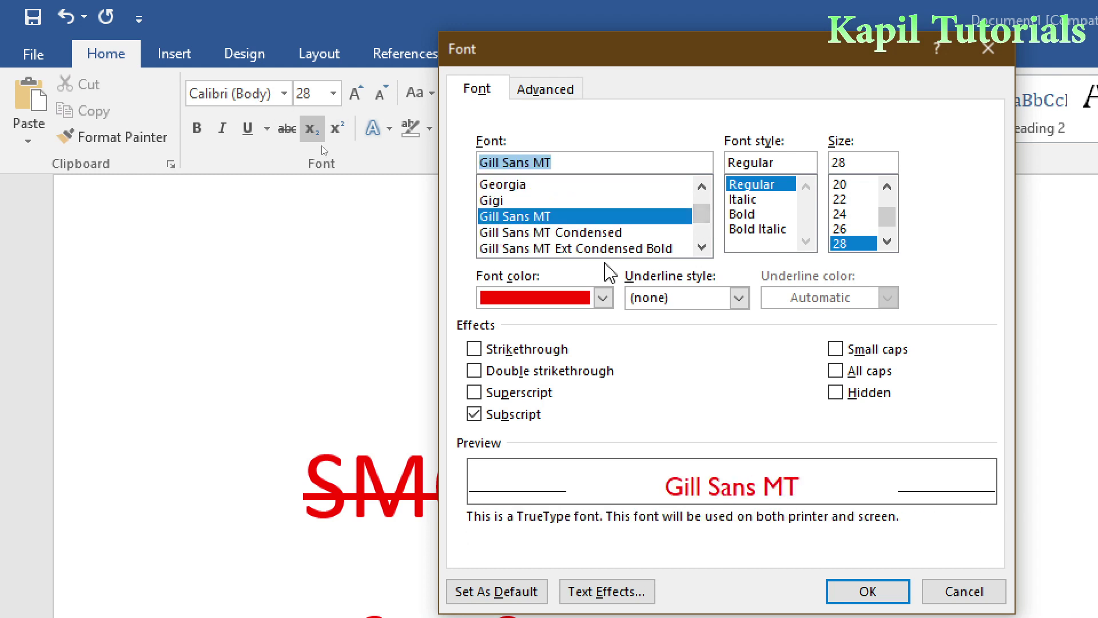
key(Down)
key(Down)
key(Up)
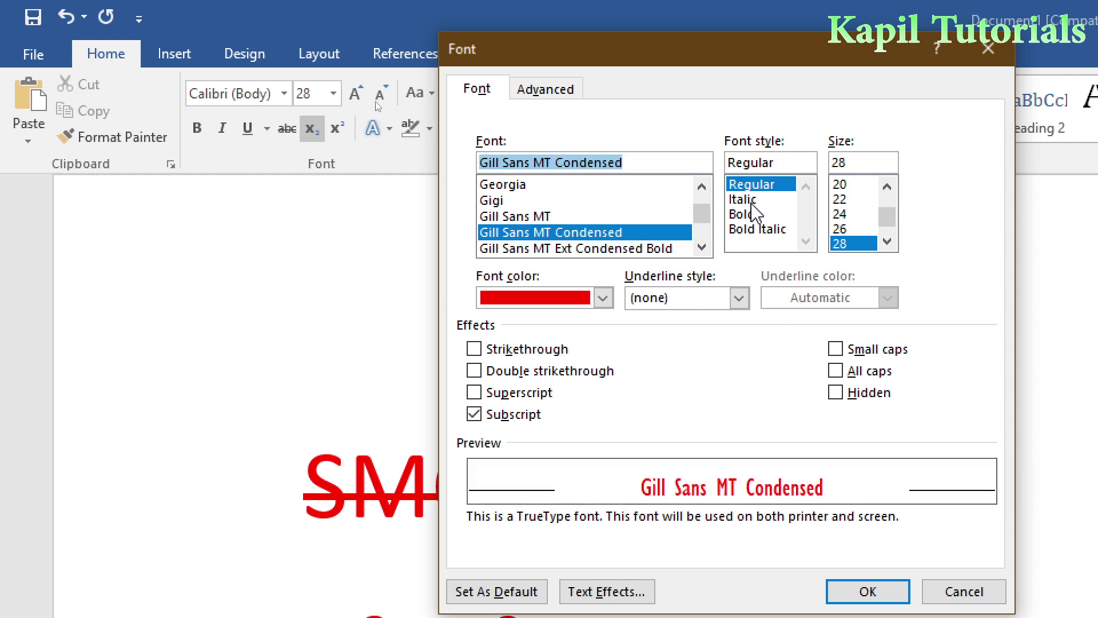
click(750, 200)
click(747, 218)
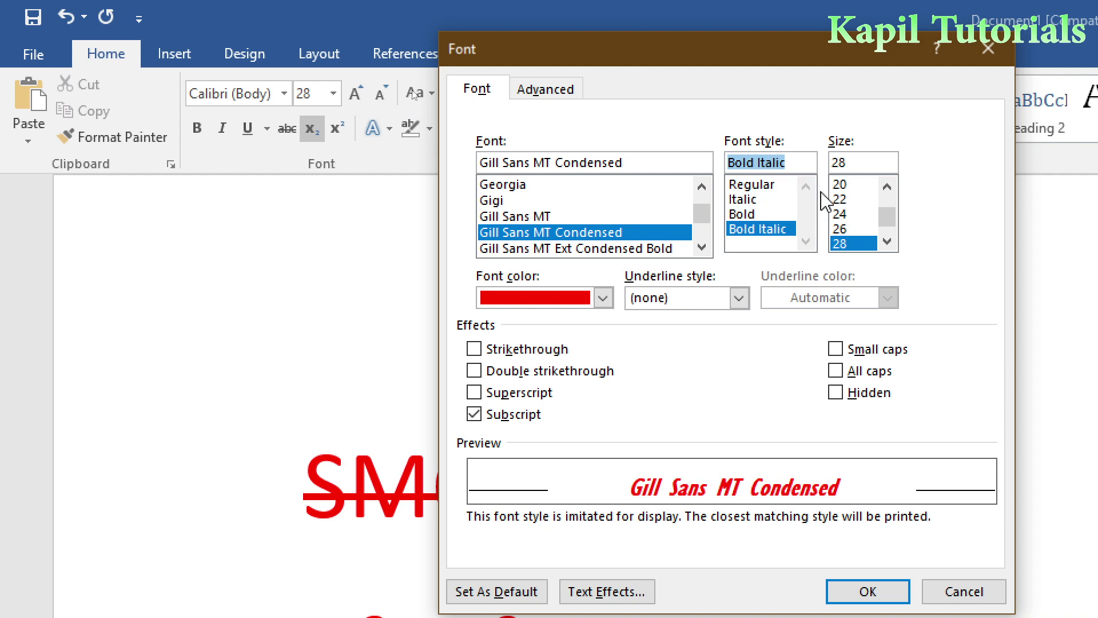
click(852, 229)
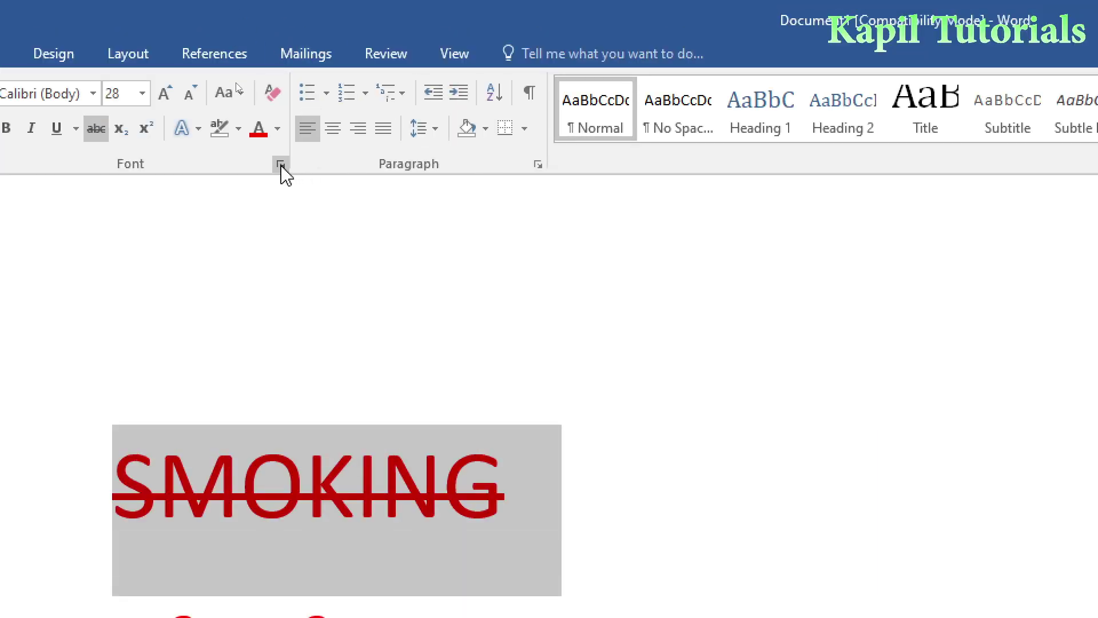
Reopen the Font dialog from the Font group launcher.
click(280, 165)
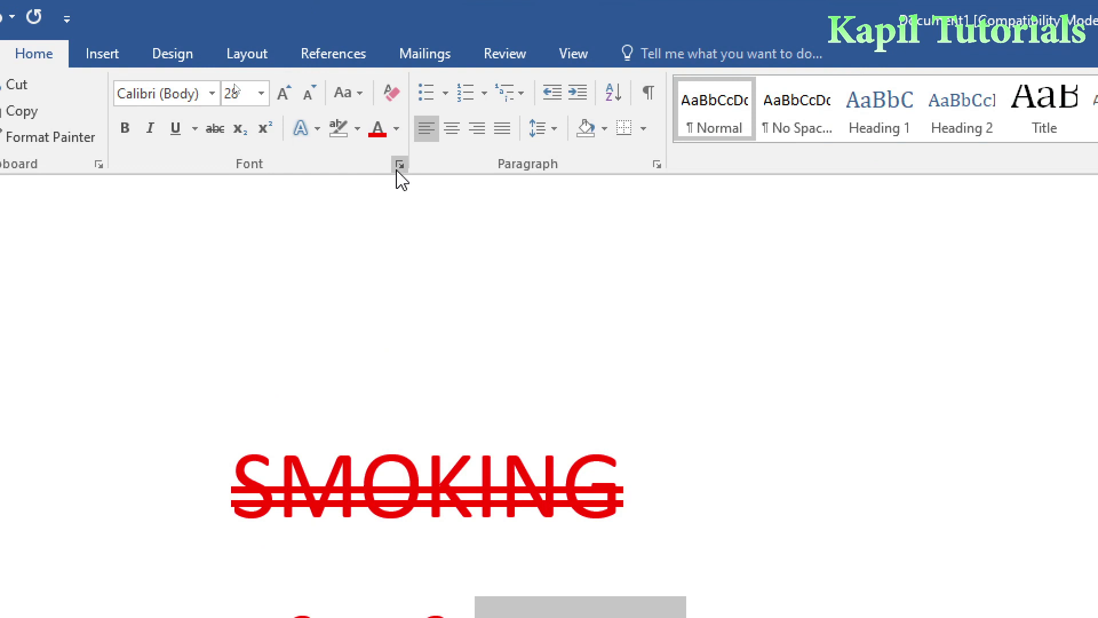
Apply All caps to h2, o2 so it reads H₂, O₂.
click(400, 165)
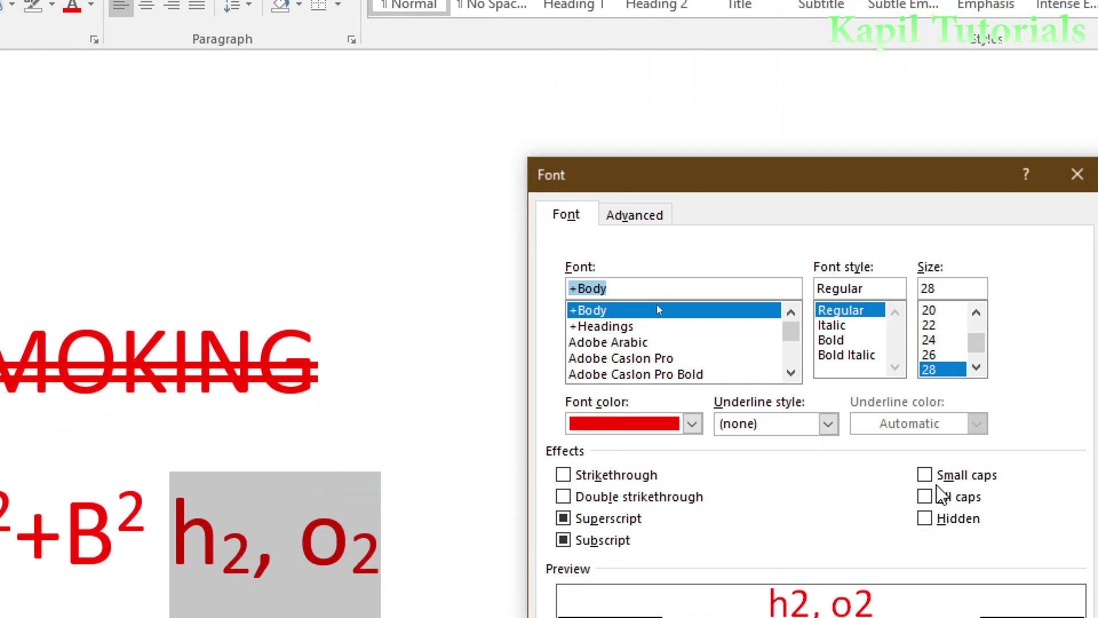
click(925, 475)
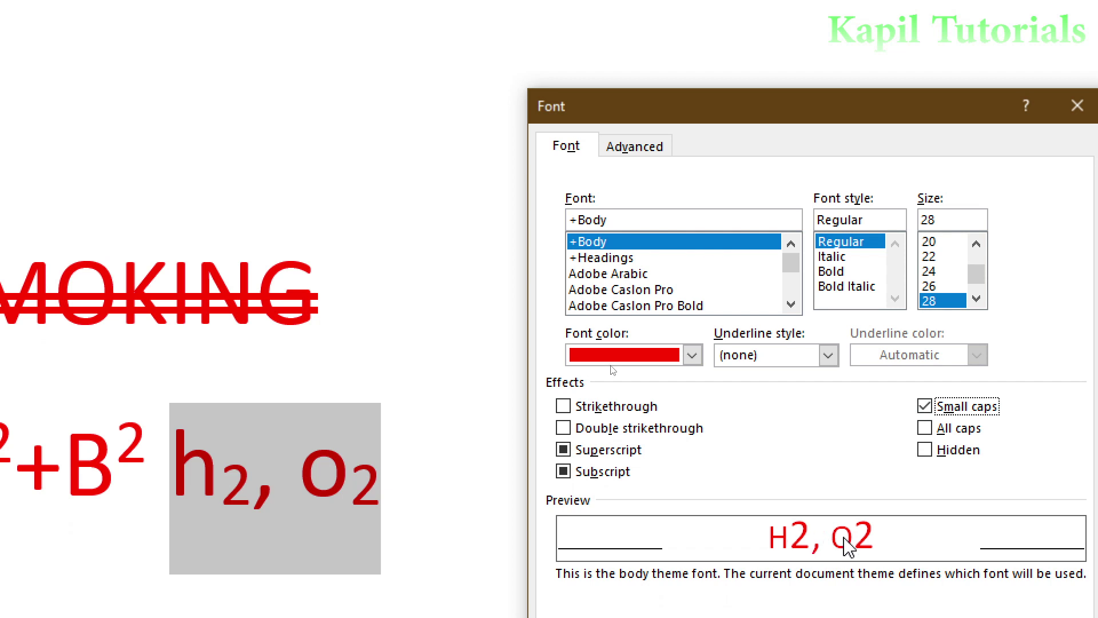
click(924, 428)
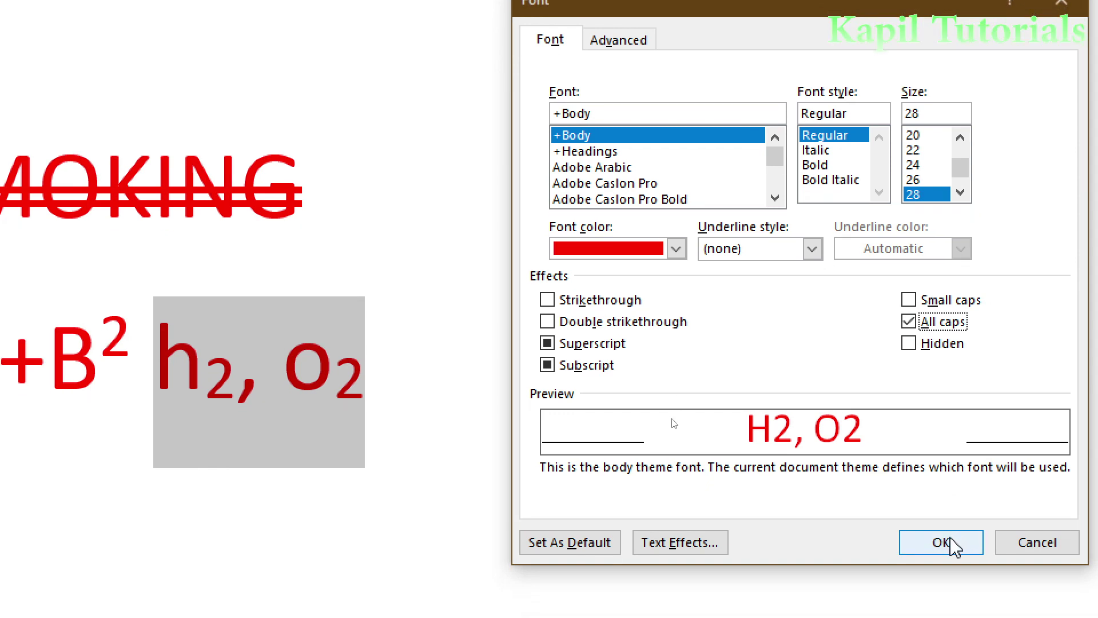
click(952, 546)
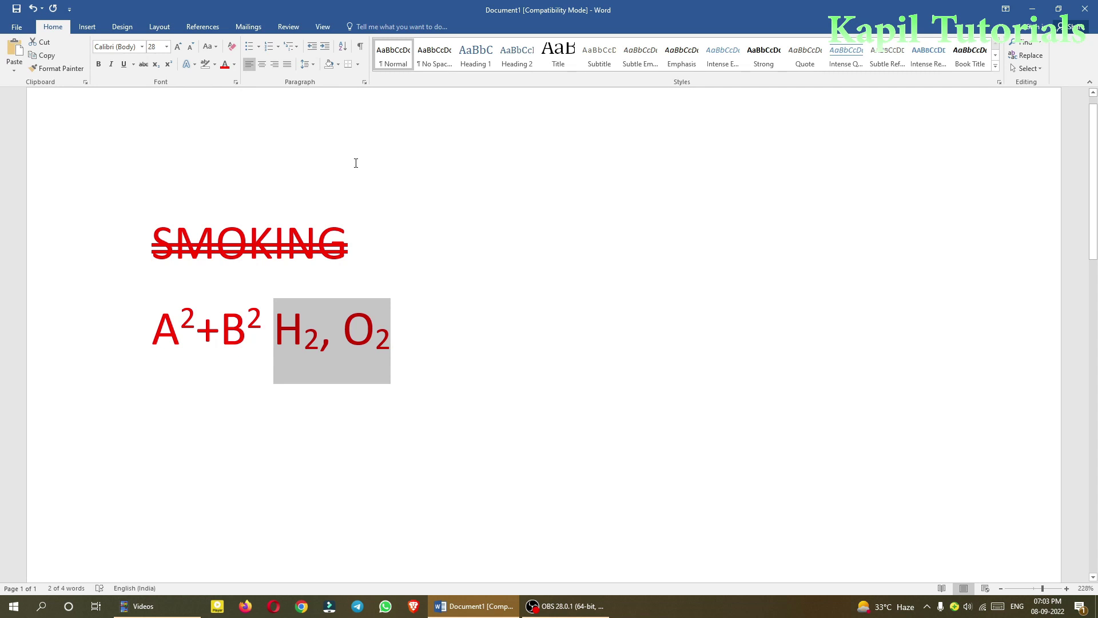
Italicise H₂, O₂ with Ctrl+I and deselect the text.
key(ctrl+i)
click(469, 243)
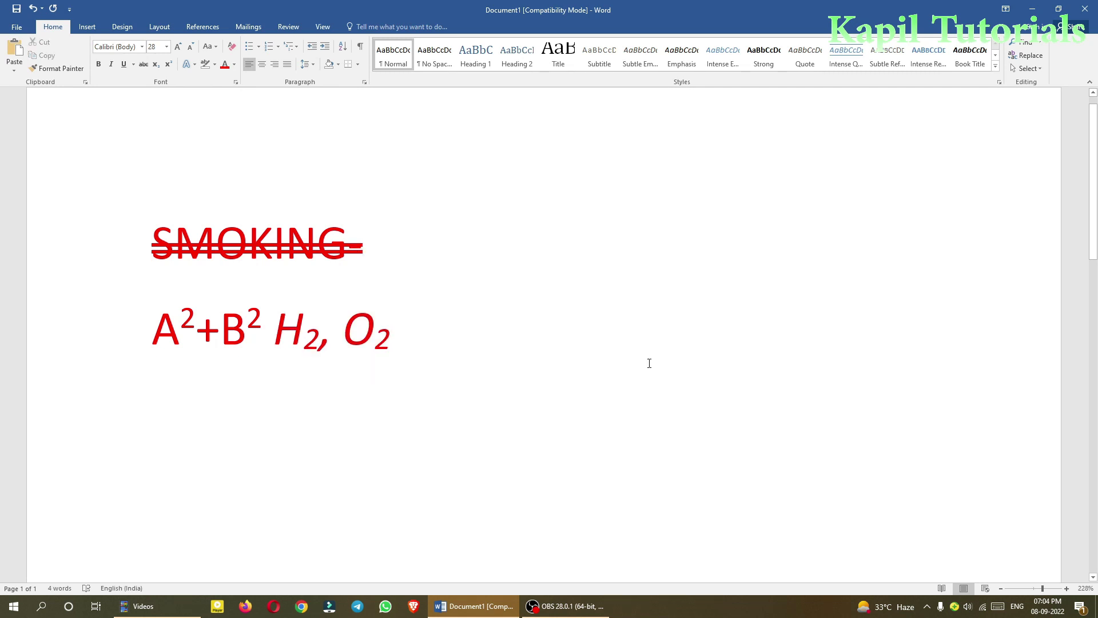